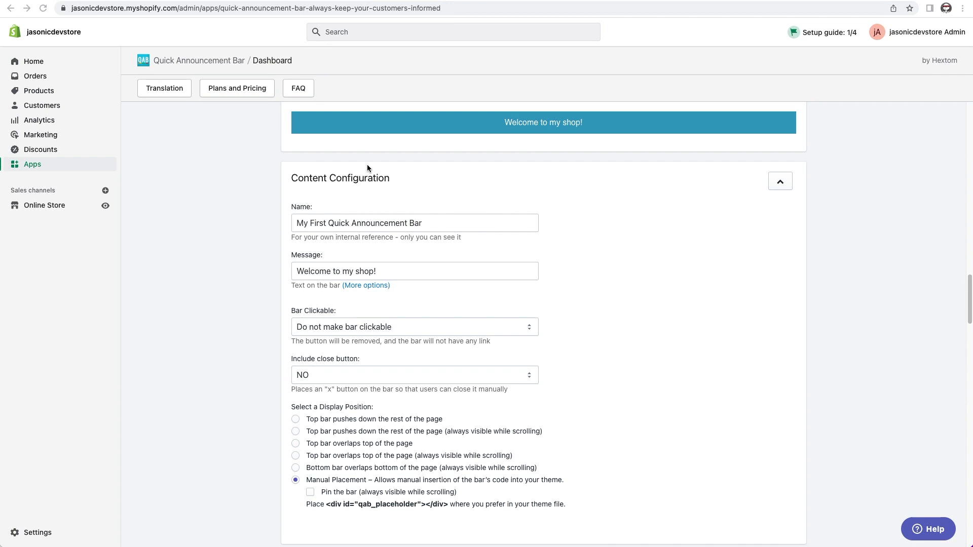
- Save the 'Welcome to my shop!' bar with Manual Placement as its display position
left_click(328, 479)
left_click_drag(301, 483, 373, 481)
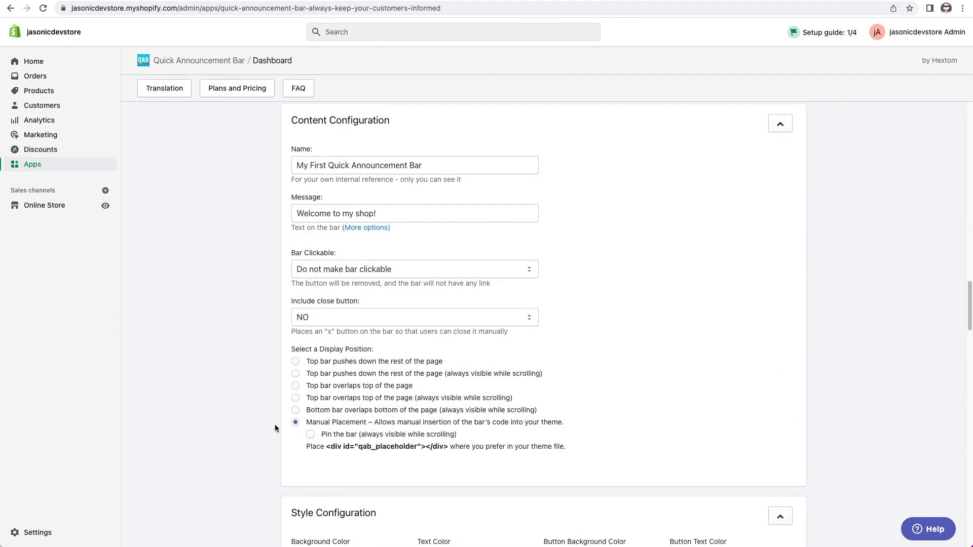
scroll(761, 446, "down", 20)
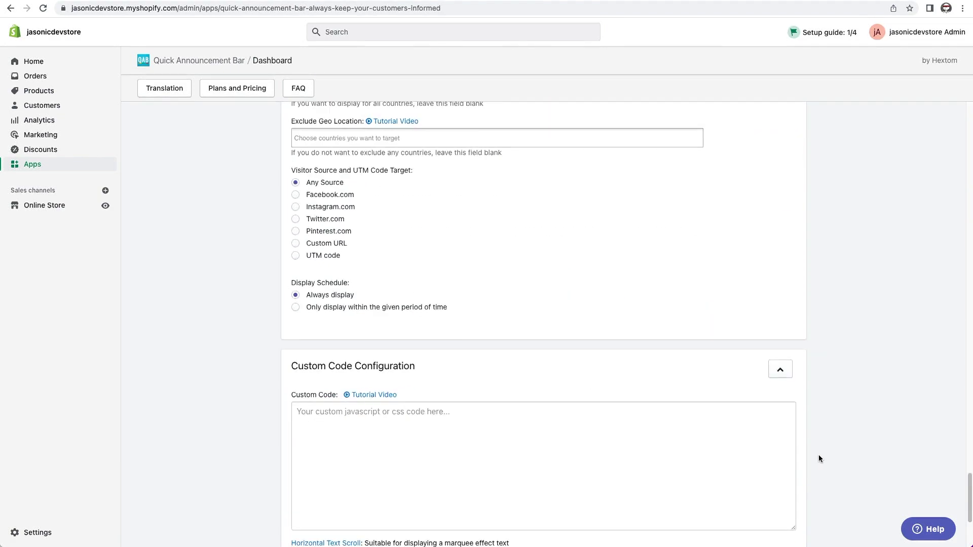
left_click(781, 428)
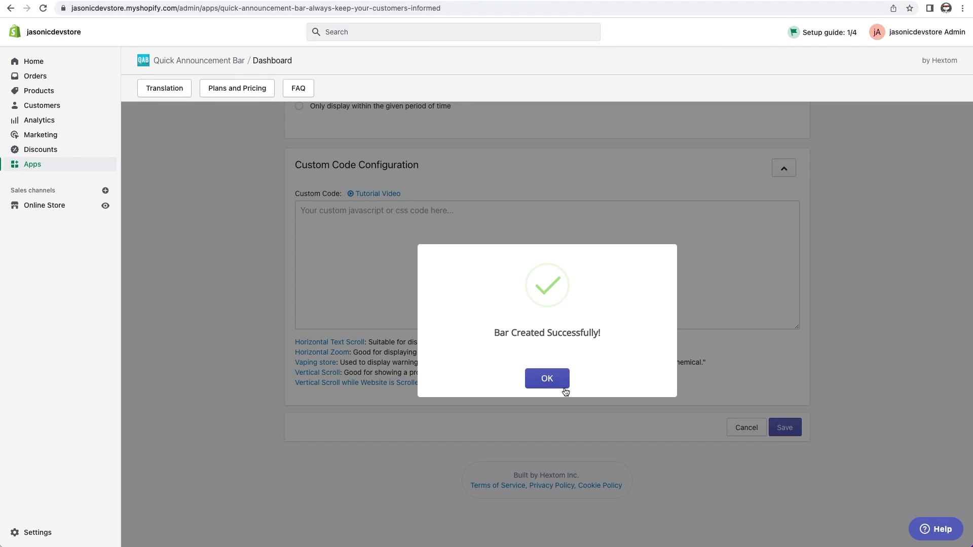
- Dismiss the confirmation and open the live Dawn theme's Home page template in the theme editor
left_click(560, 383)
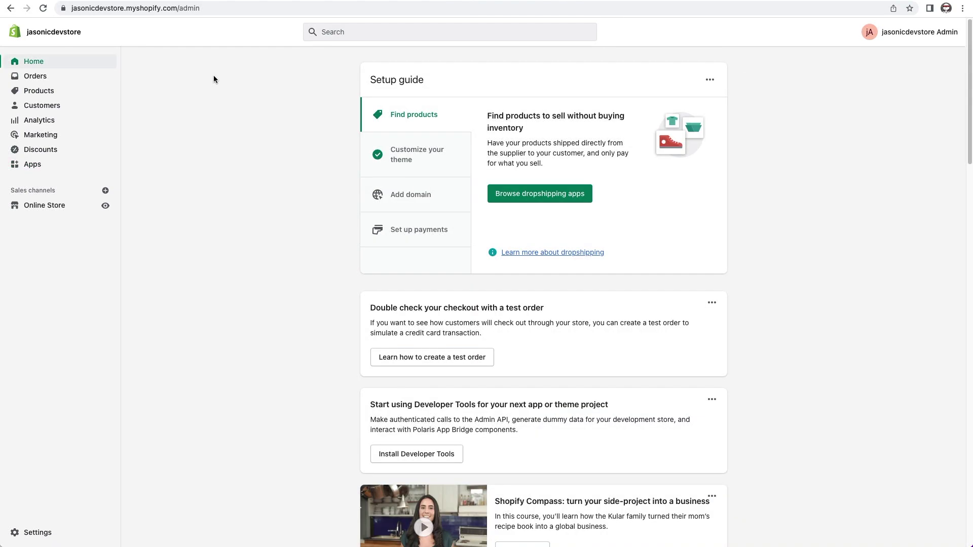
left_click(45, 207)
left_click(48, 224)
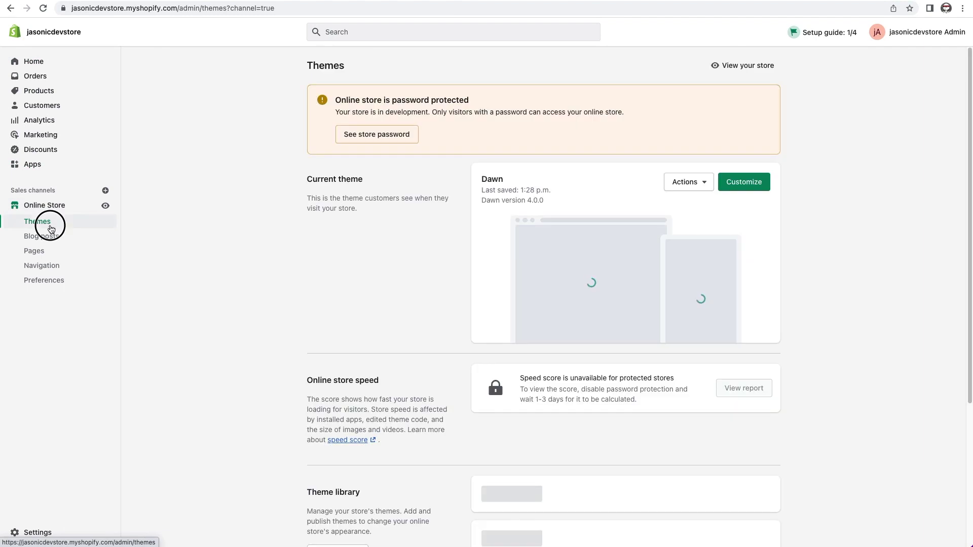
left_click(747, 183)
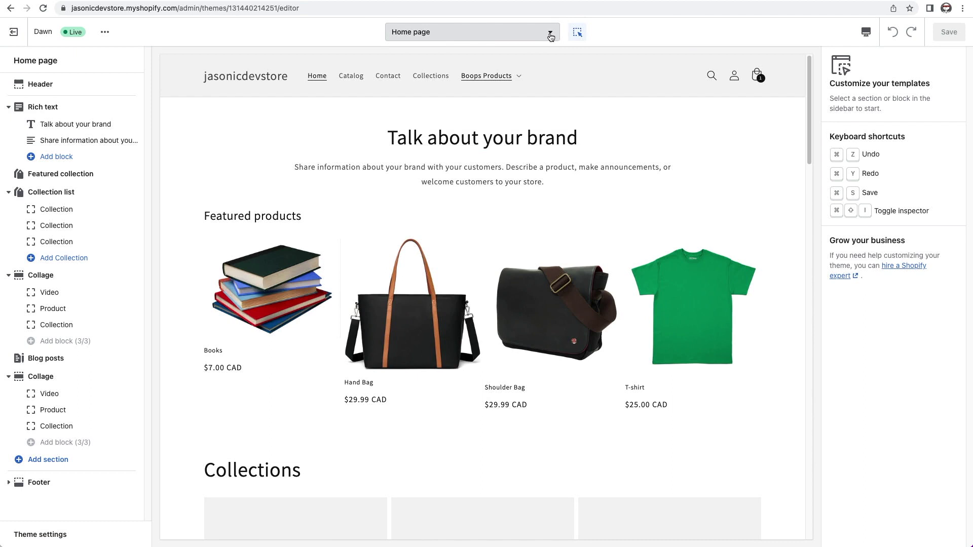
left_click(551, 37)
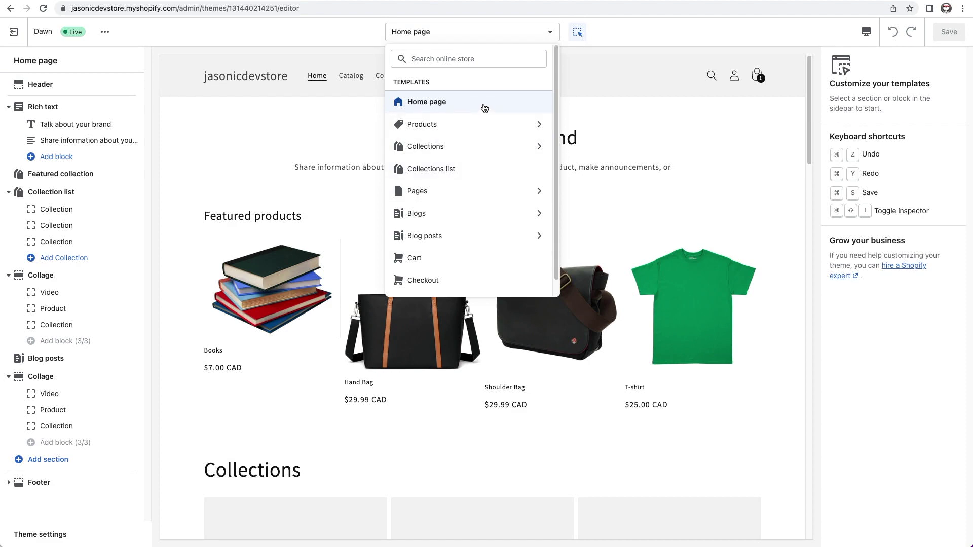
left_click(551, 32)
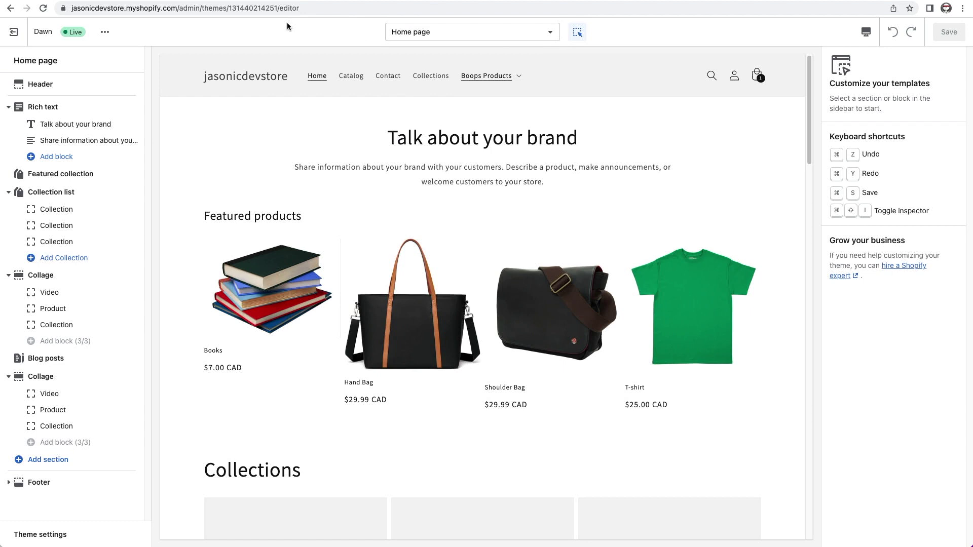
- Collapse the Rich text, Collection list and both Collage sections in the sidebar
left_click(9, 107)
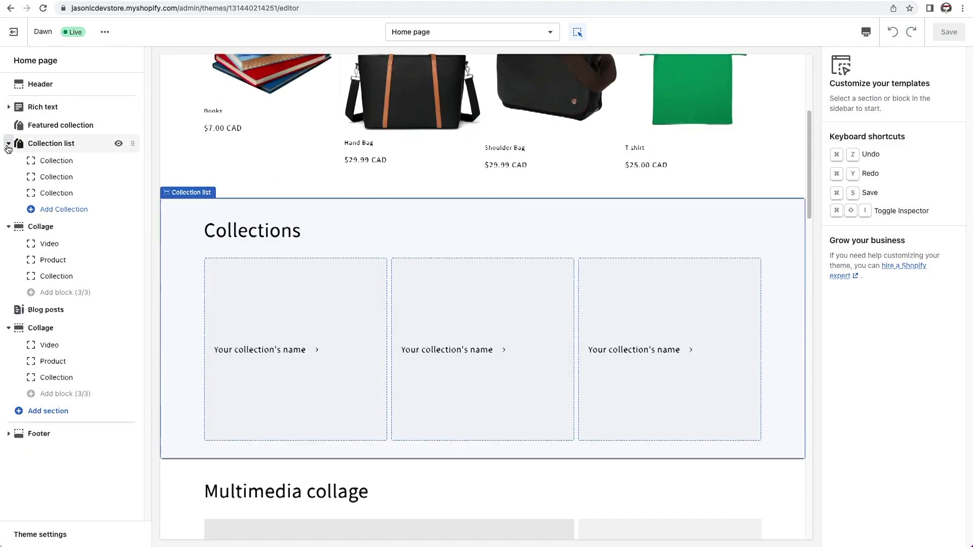
left_click(8, 144)
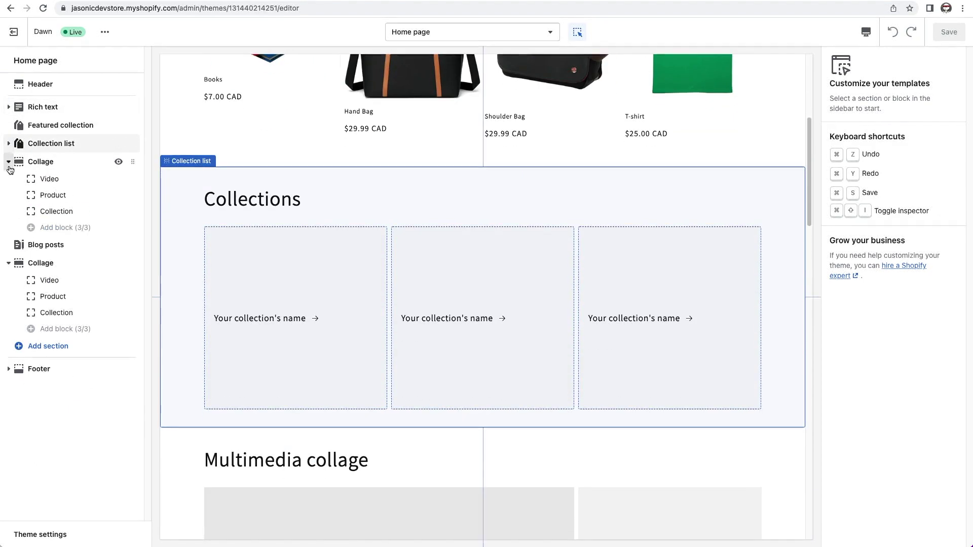
left_click(9, 161)
left_click(8, 198)
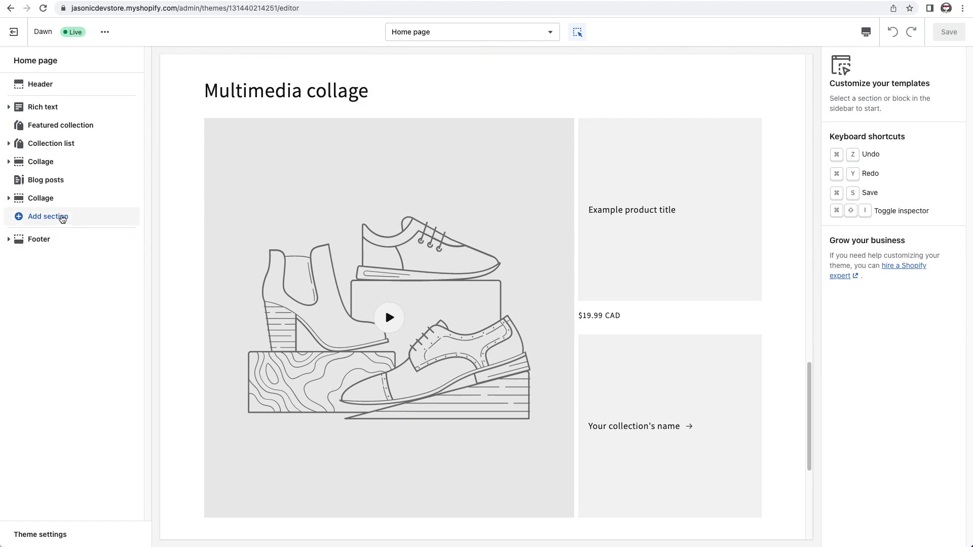
- Open the Add section picker and scroll down to the APPS group
left_click(62, 219)
scroll(64, 326, "down", 1)
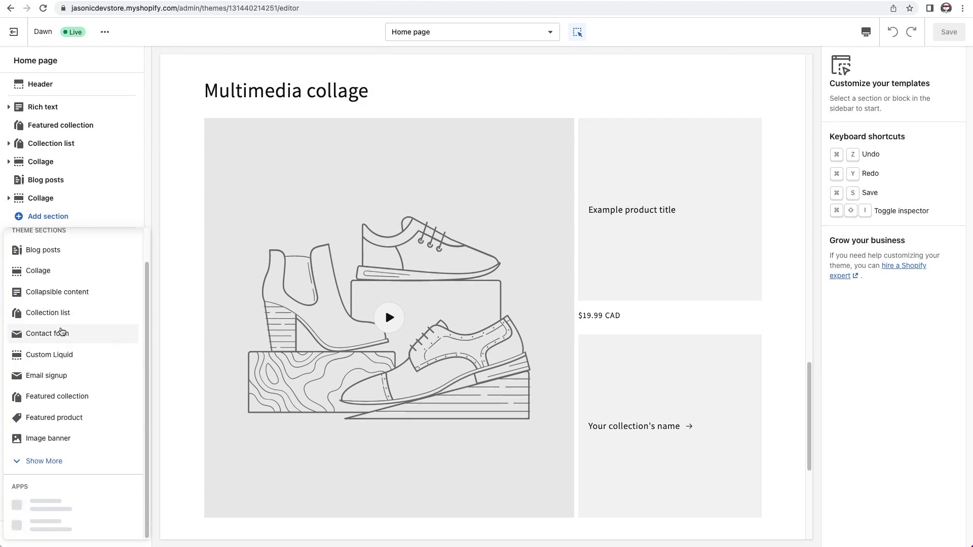
scroll(62, 332, "down", 2)
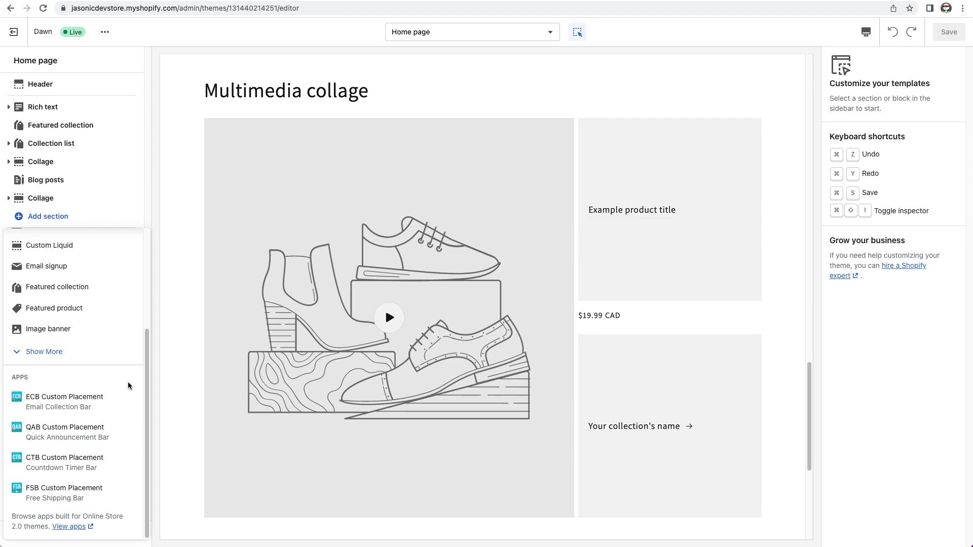
- Add a QAB Custom Placement Apps section and drag it directly under the Header
left_click(86, 435)
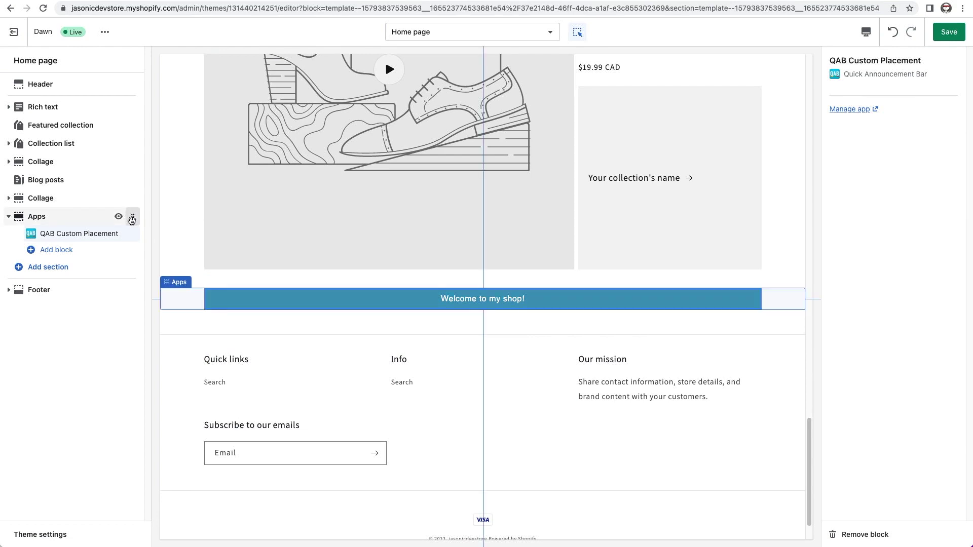
left_click_drag(131, 218, 137, 145)
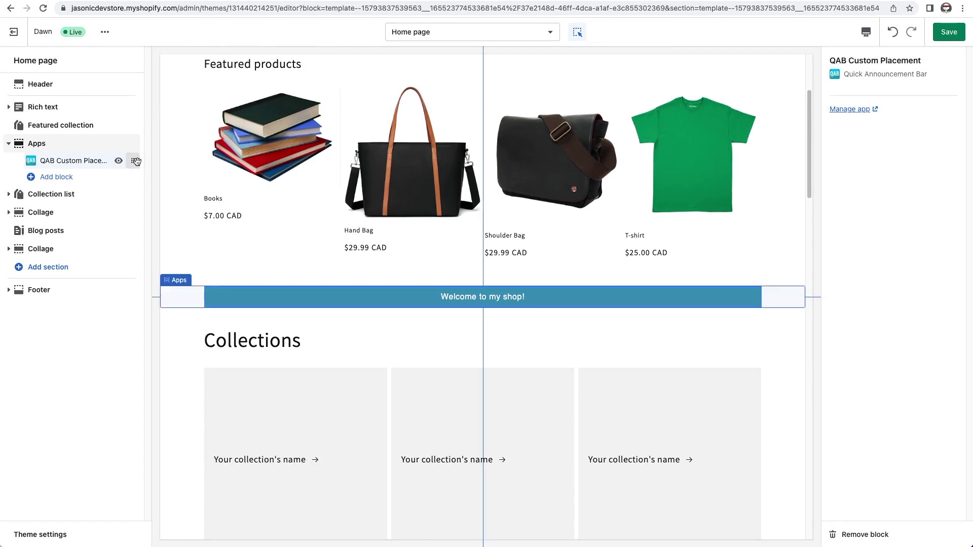
left_click_drag(134, 161, 129, 106)
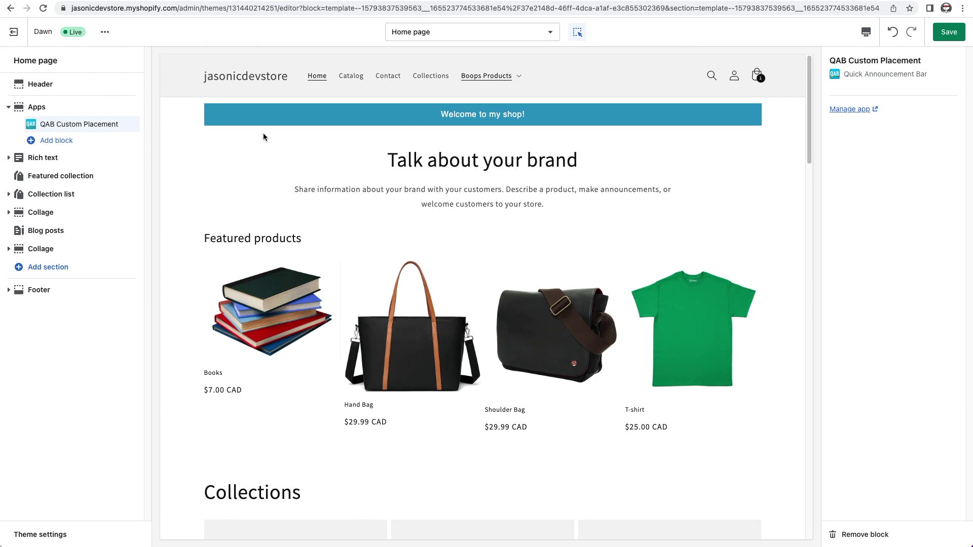
left_click_drag(133, 106, 135, 75)
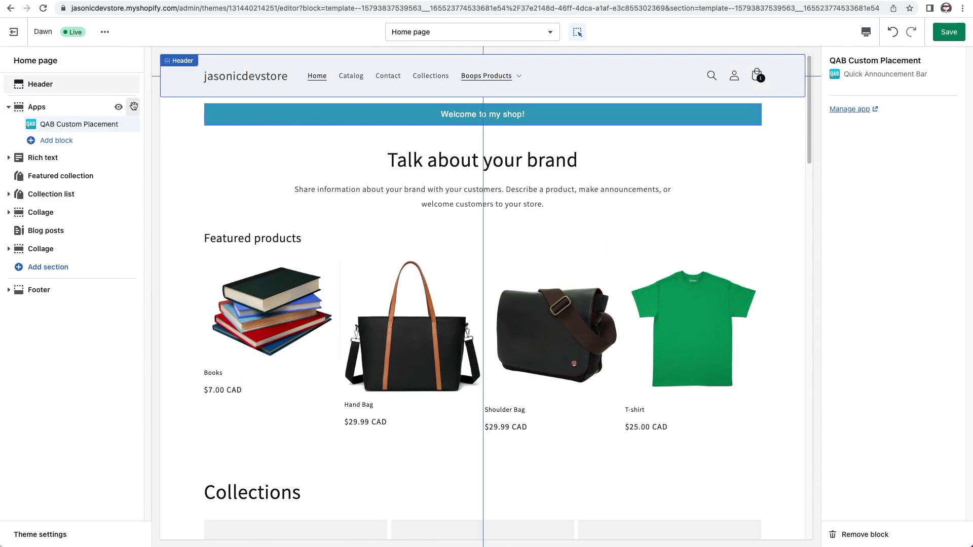
- Add a CTB Custom Placement Apps section and place it right after Rich text
left_click(60, 273)
scroll(78, 397, "down", 5)
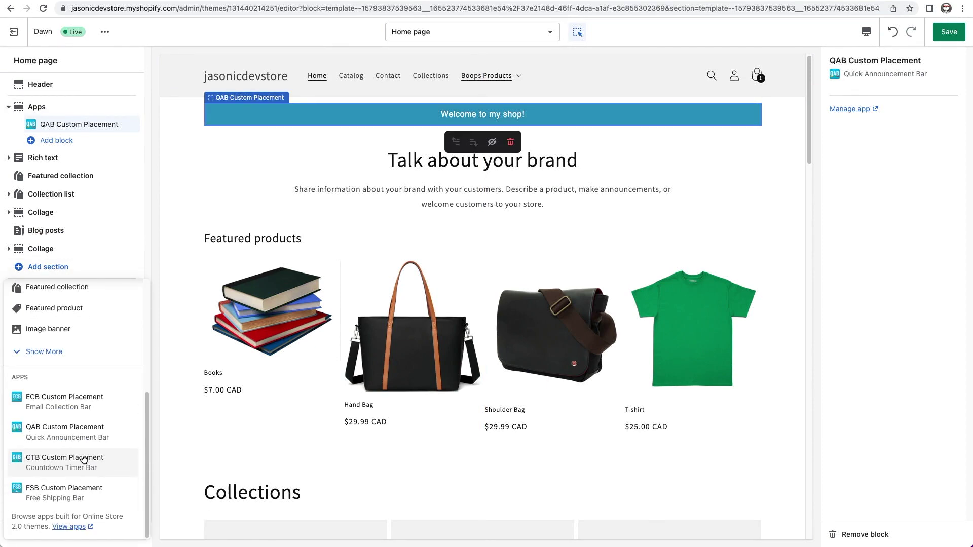
left_click(84, 460)
left_click_drag(128, 265, 121, 177)
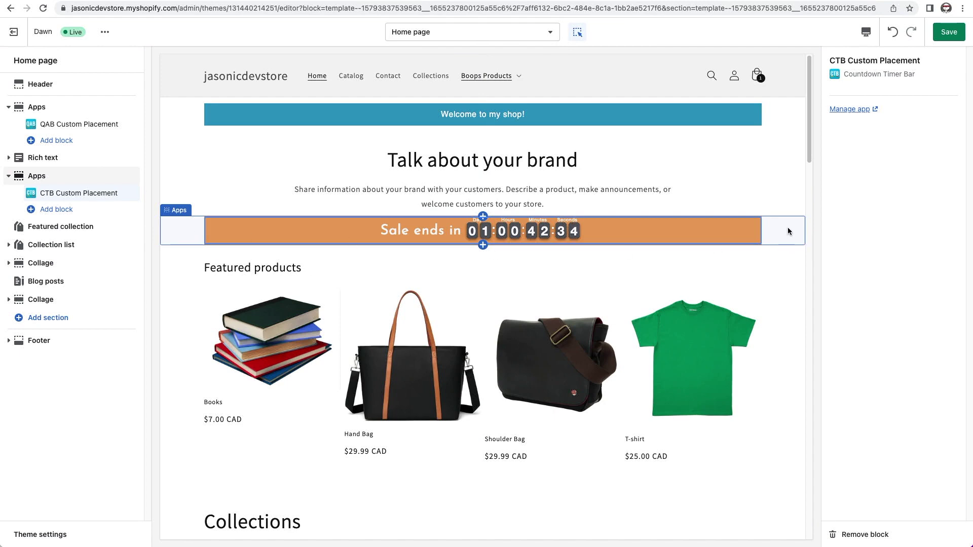
left_click(48, 177)
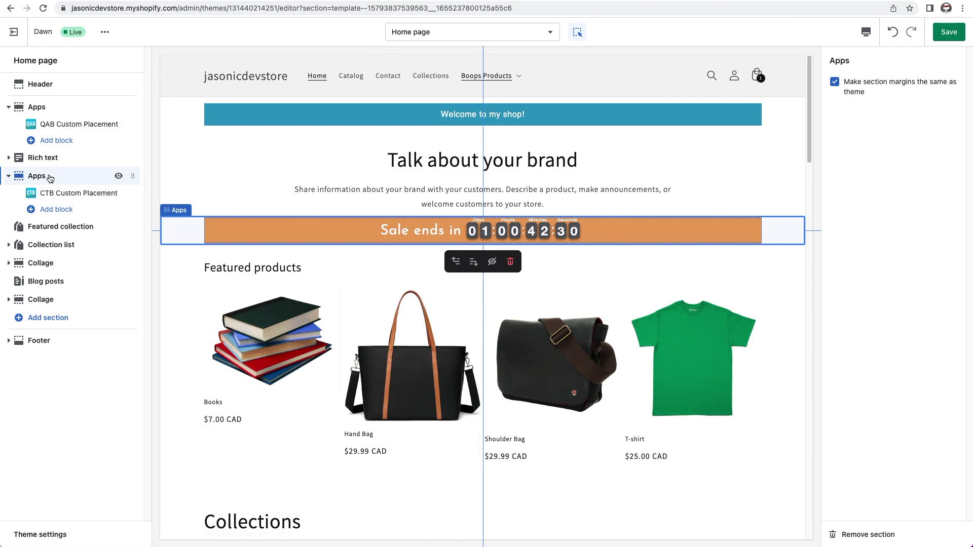
- Uncheck 'Make section margins the same as theme' so the countdown bar spans the full width
left_click(835, 82)
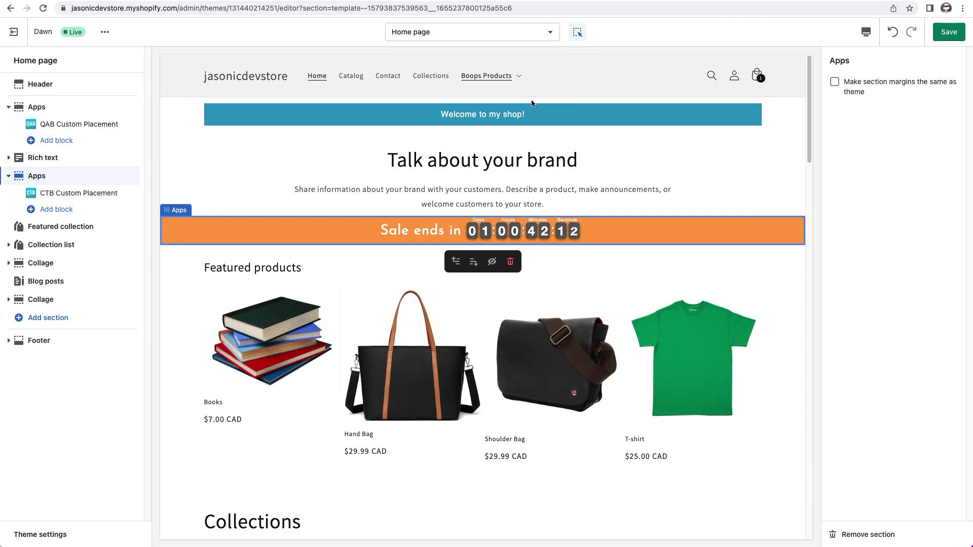
left_click(558, 85)
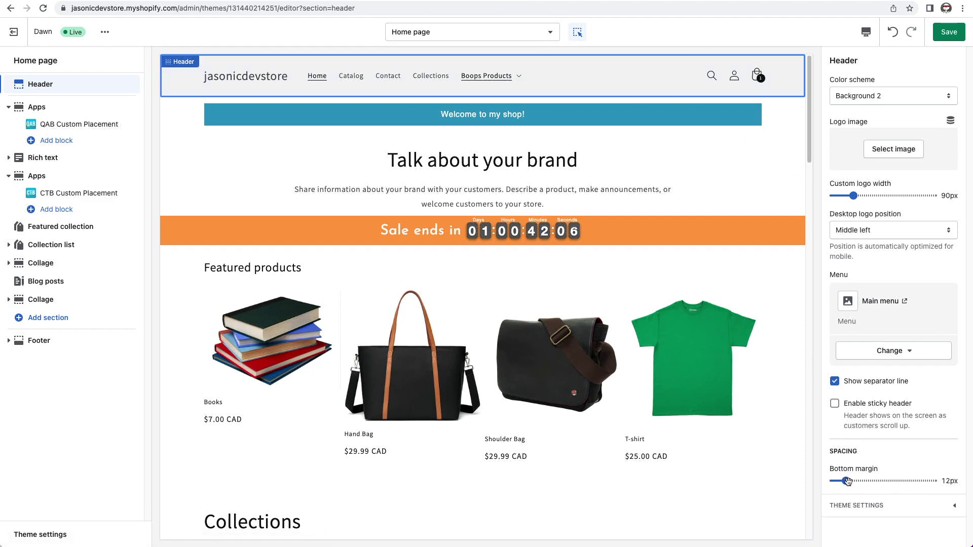
- Set the Header's bottom margin and the Rich text section's bottom padding to 0px
left_click_drag(848, 482, 785, 479)
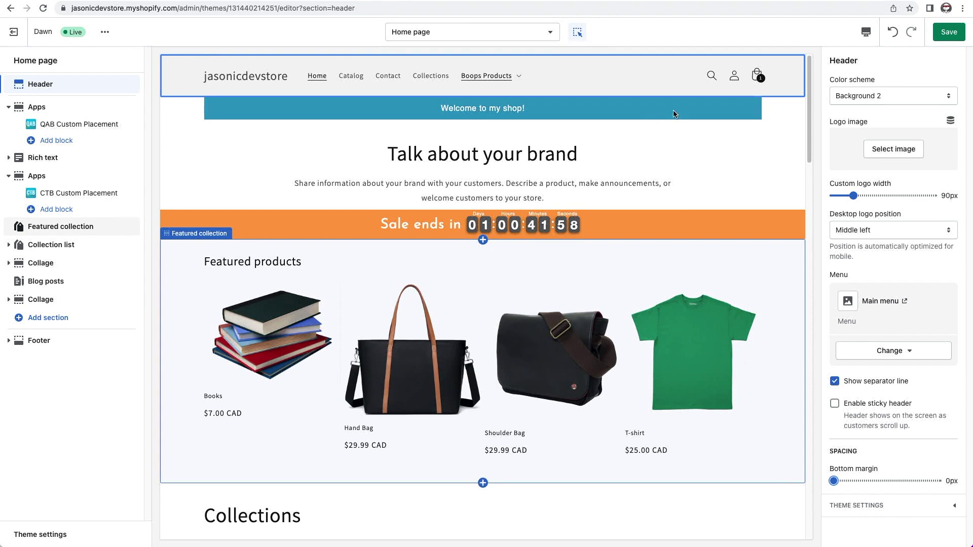
left_click(581, 169)
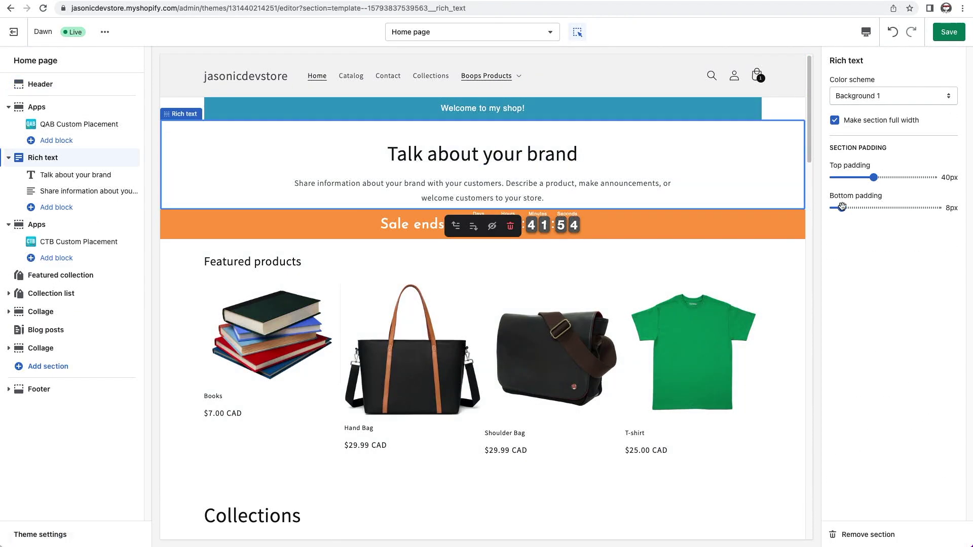
mouse_move(842, 207)
left_mouse_down()
mouse_move(870, 208)
mouse_move(833, 209)
left_mouse_up()
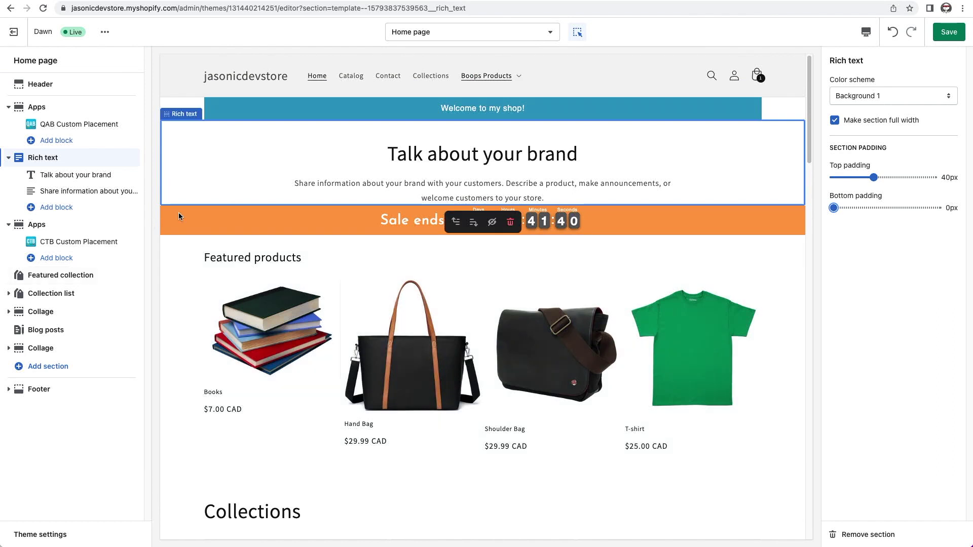
- Switch the editor to the Products > Default product template and collapse the Multicolumn section
left_click(554, 36)
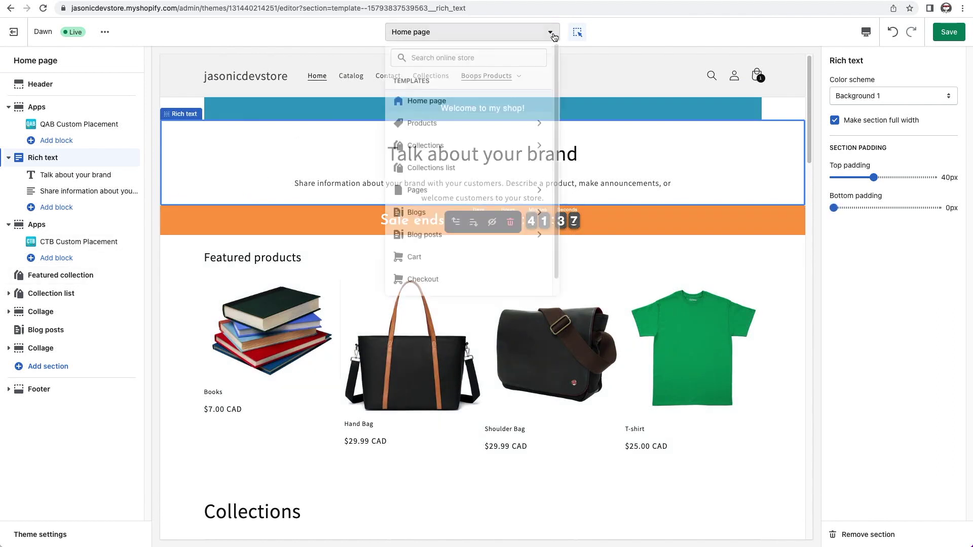
left_click(487, 131)
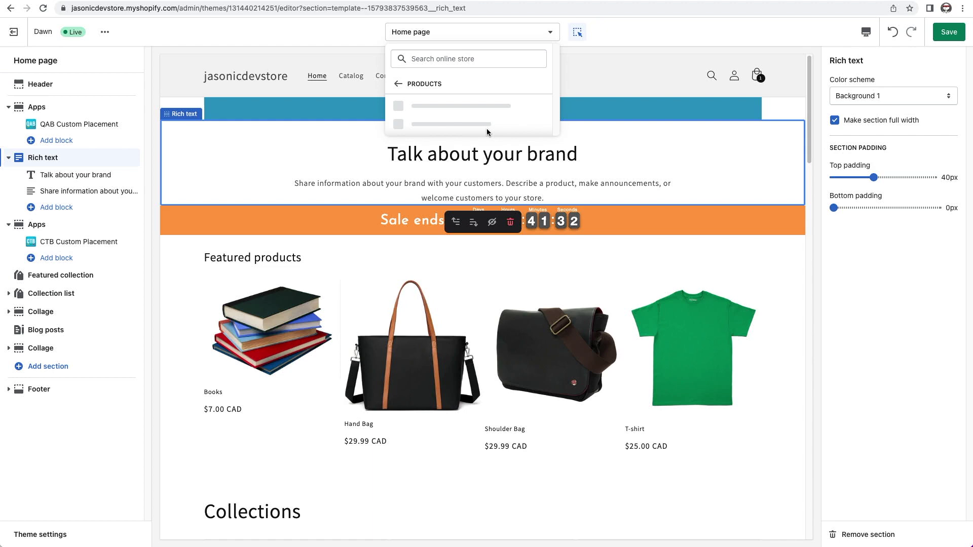
left_click(453, 111)
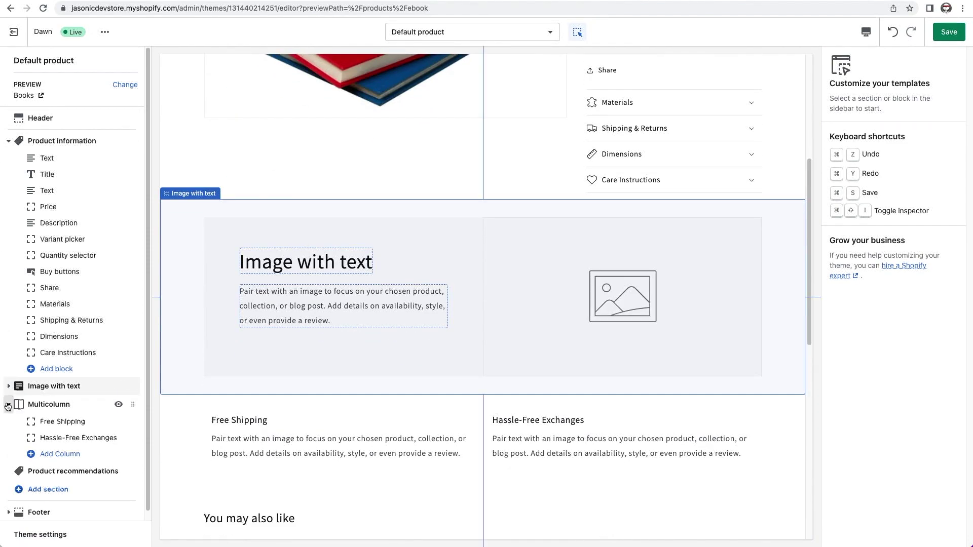
left_click(8, 404)
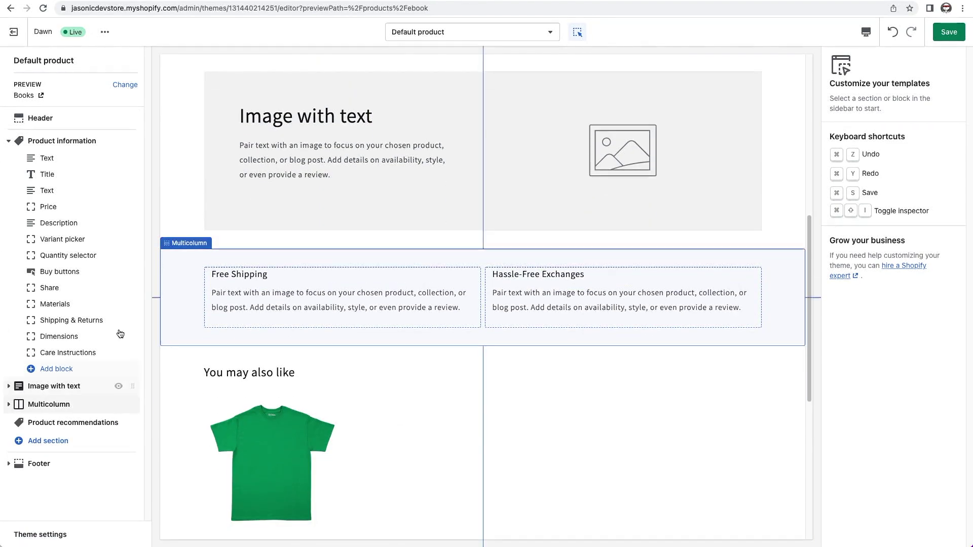
scroll(226, 252, "up", 8)
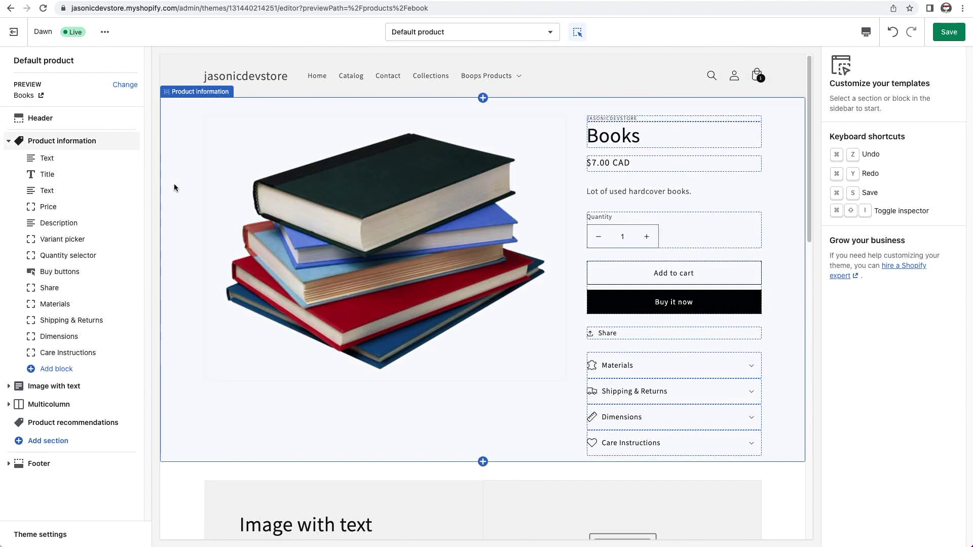
- Add the FSB Custom Placement app block to Product information, found under Show More
left_click(65, 371)
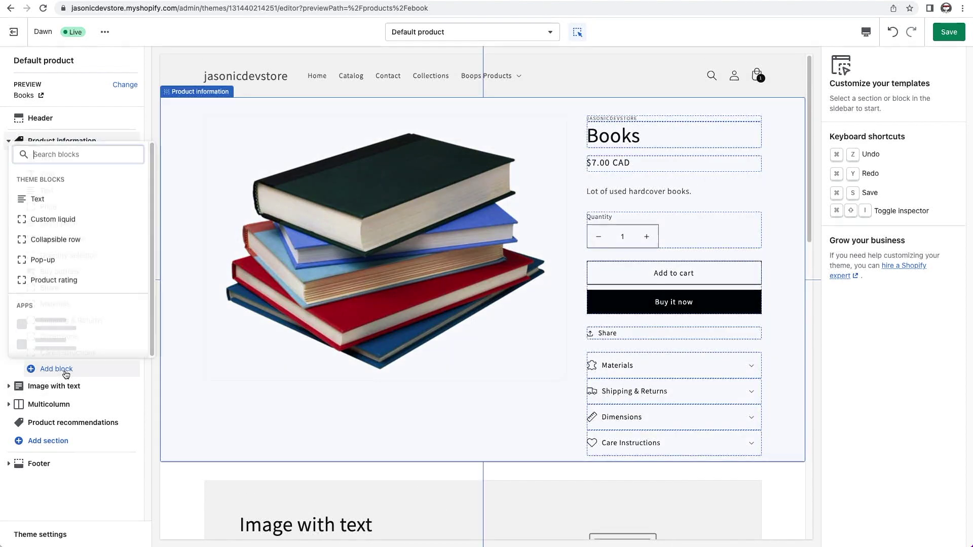
scroll(78, 304, "down", 1)
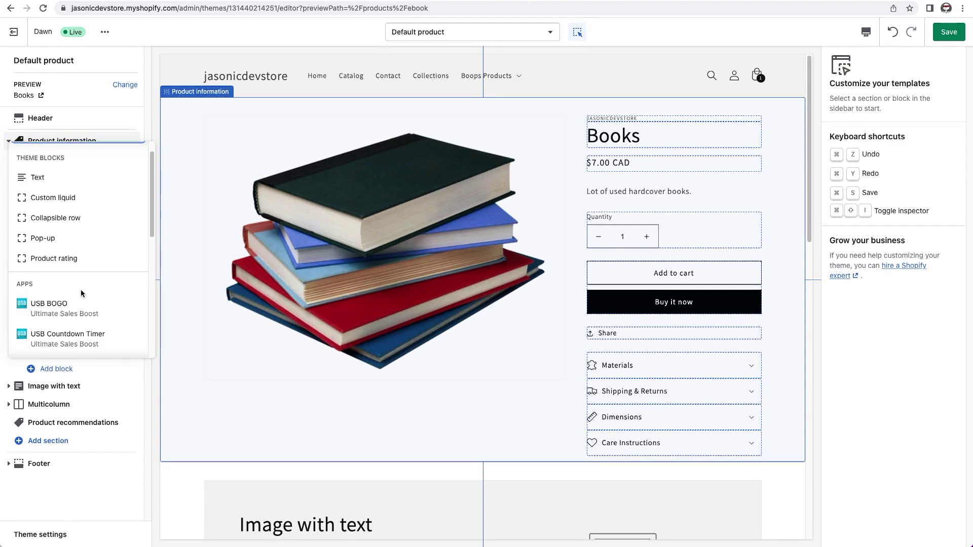
scroll(81, 294, "down", 10)
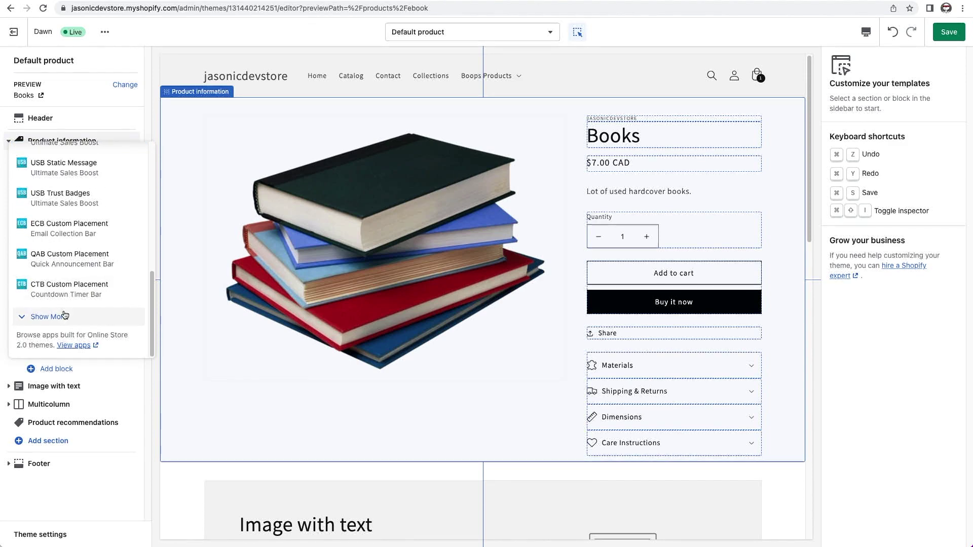
left_click(64, 316)
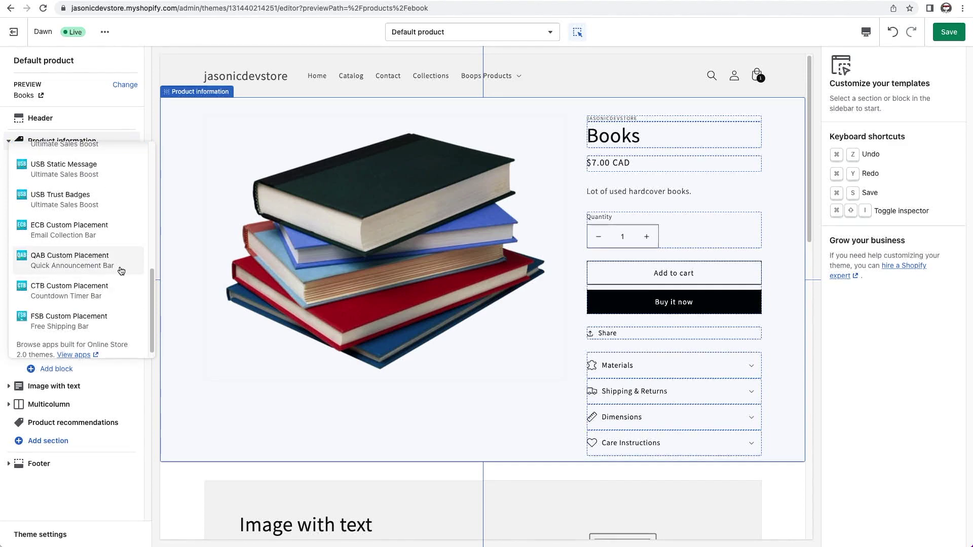
left_click(81, 320)
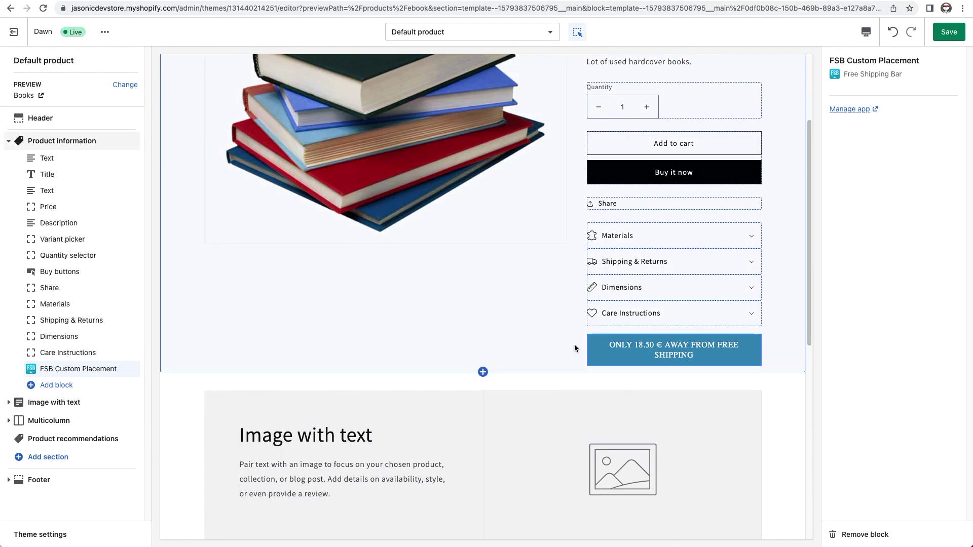
- Reorder the FSB Custom Placement block to sit just below Quantity selector, above the buy buttons
left_click(132, 370)
left_click_drag(132, 370, 122, 222)
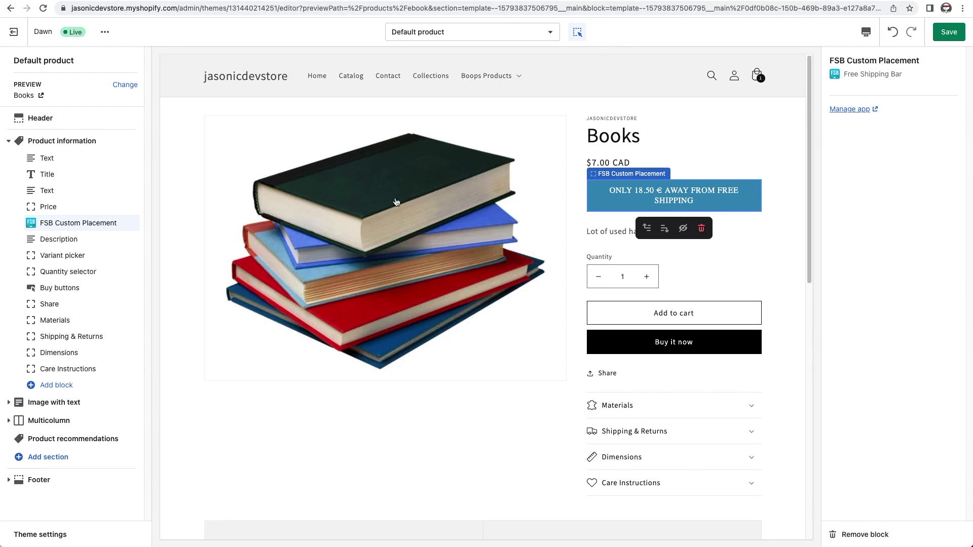
left_click_drag(133, 223, 124, 274)
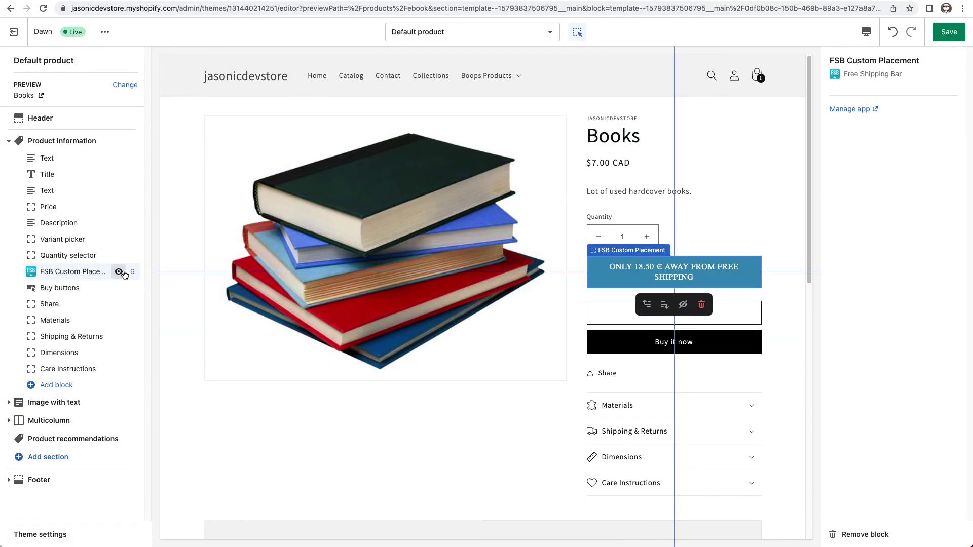
- Add a CTB Custom Placement block to product information, placed between the quantity selector and the free-shipping bar
left_click(56, 385)
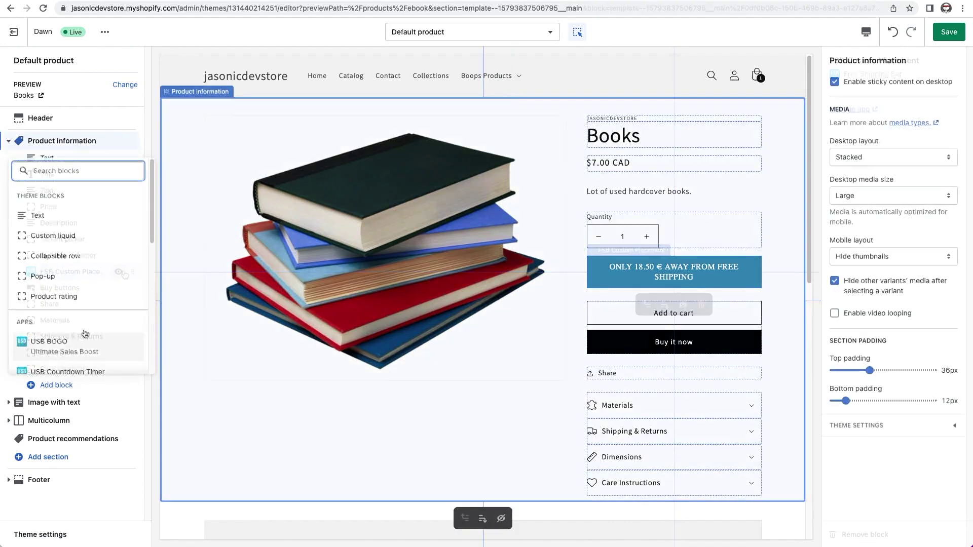
left_click(56, 345)
left_click_drag(133, 443, 118, 272)
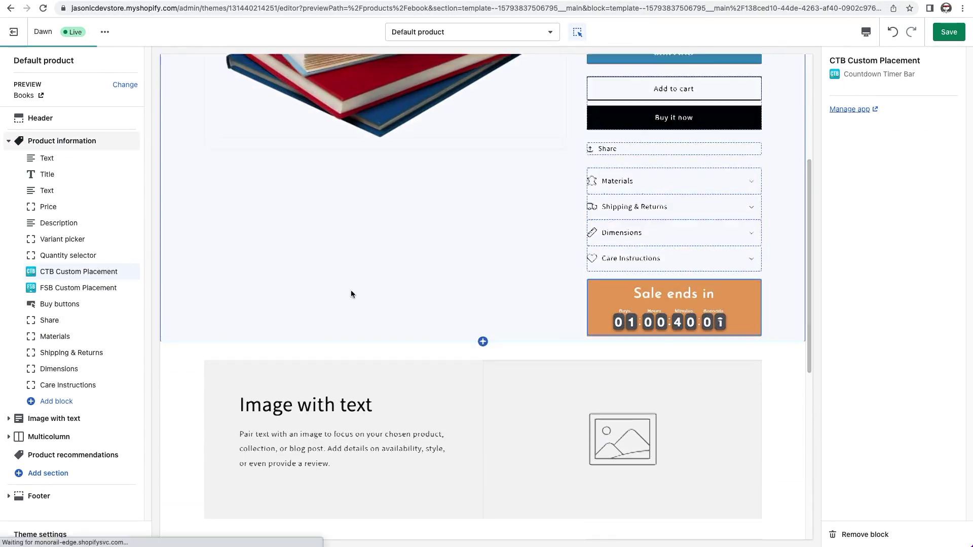
left_click(77, 145)
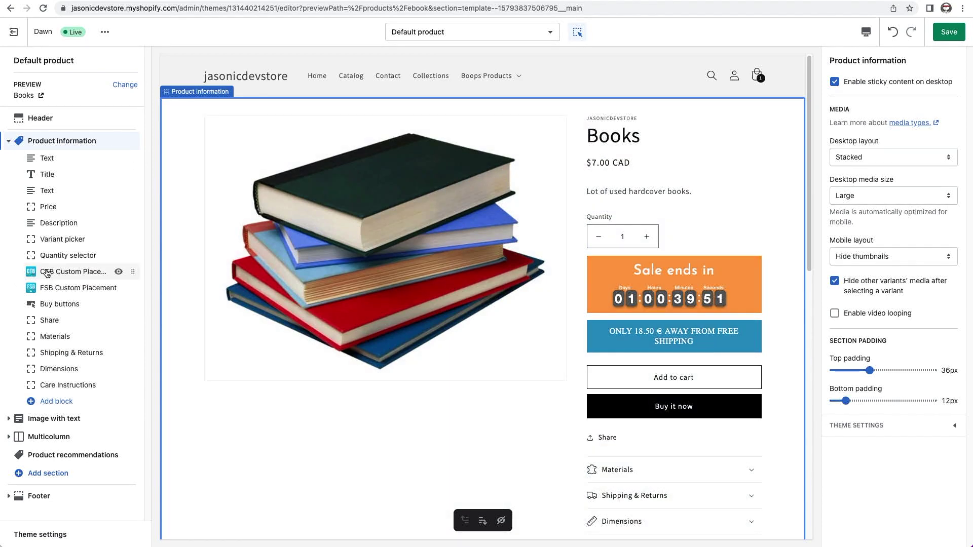
left_click(108, 272)
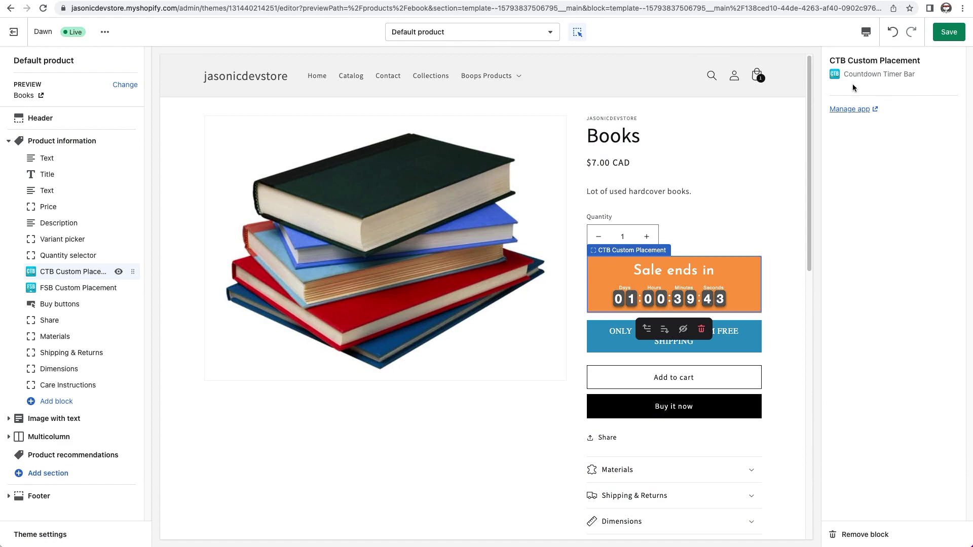
- On the Cart template, add FSB Custom Placement under Subtotal and move it above the Checkout button
left_click(550, 32)
left_click(424, 256)
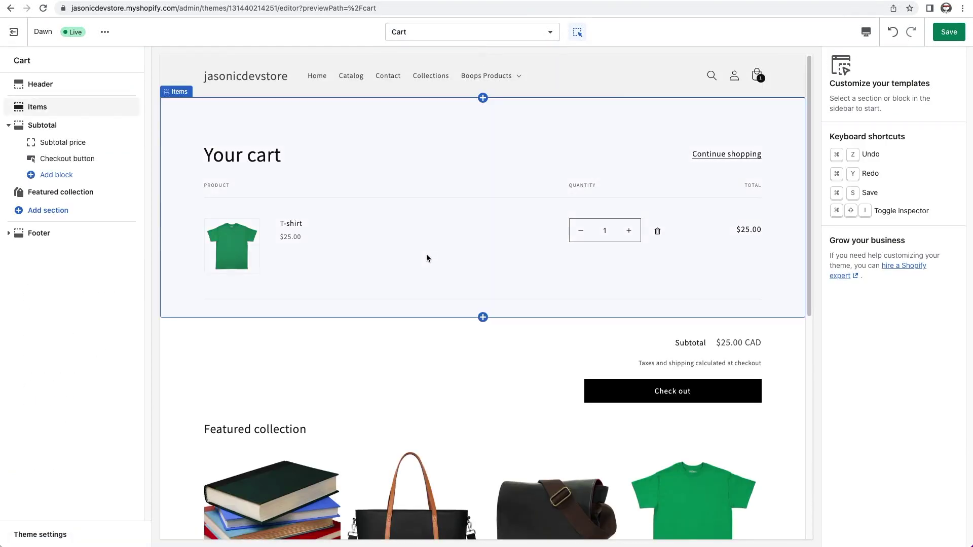
left_click(61, 177)
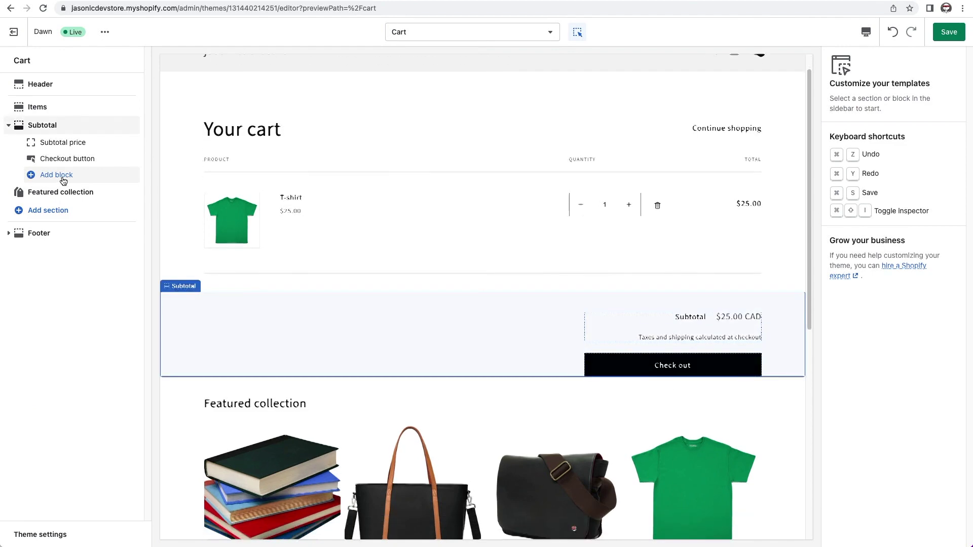
scroll(76, 243, "down", 2)
left_click(71, 287)
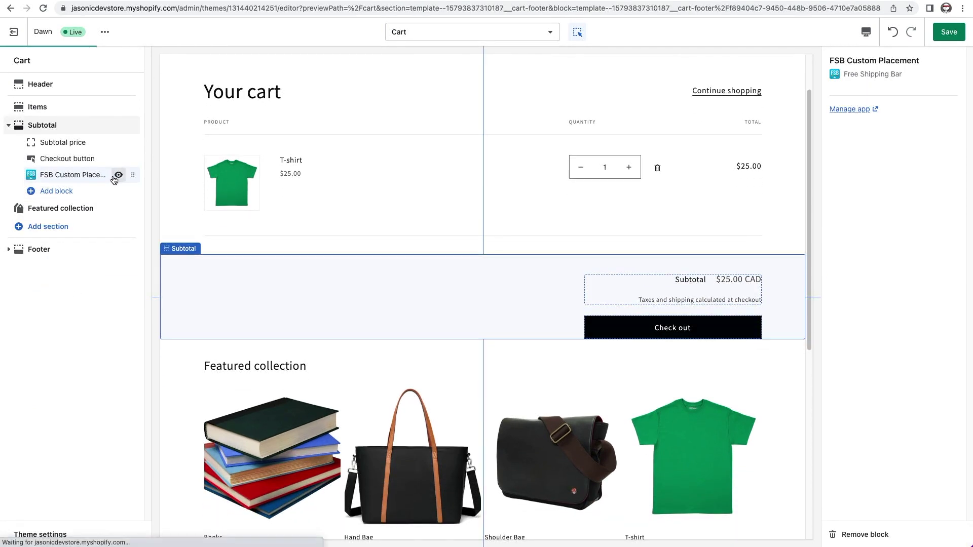
left_click_drag(131, 173, 130, 155)
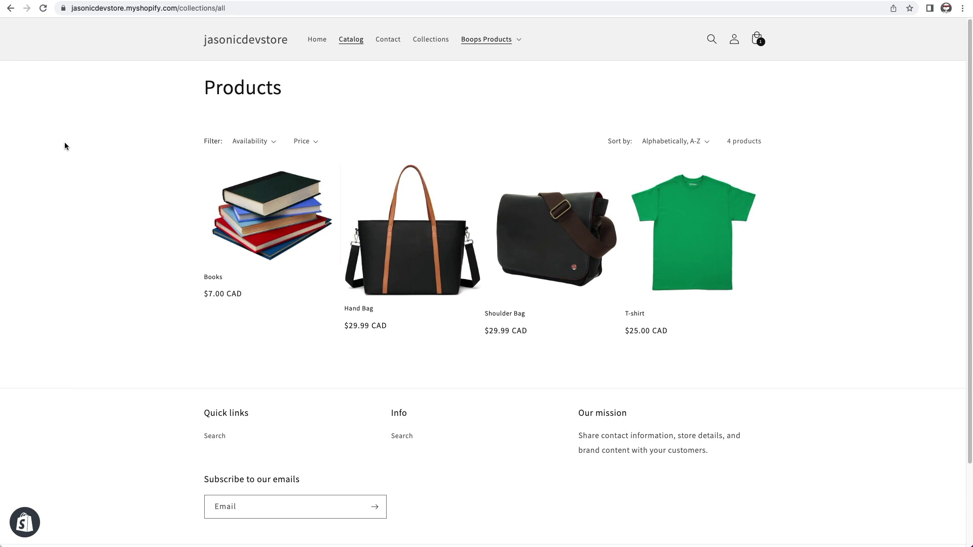
- Scroll the storefront catalog page to confirm the 'Sale ends in' countdown bar appears
scroll(65, 146, "down", 3)
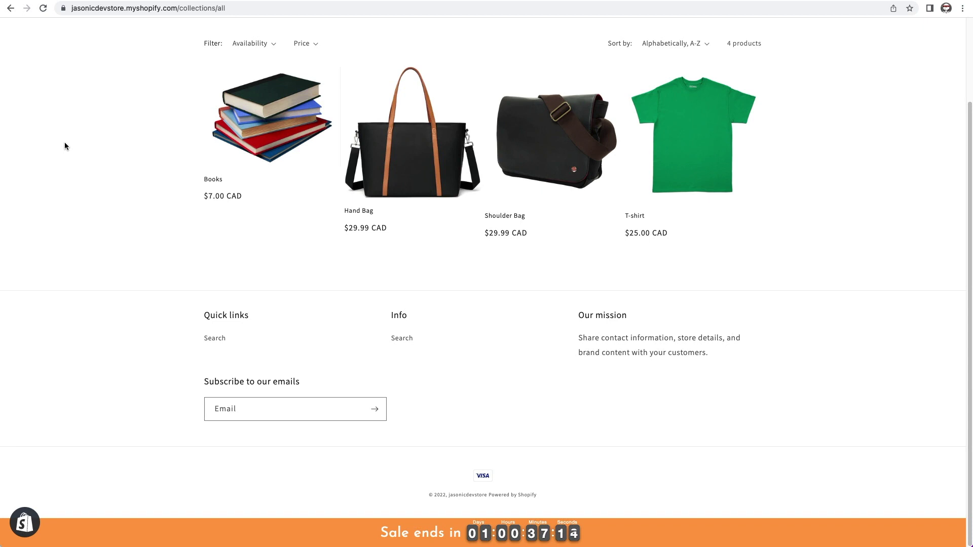
scroll(65, 143, "up", 2)
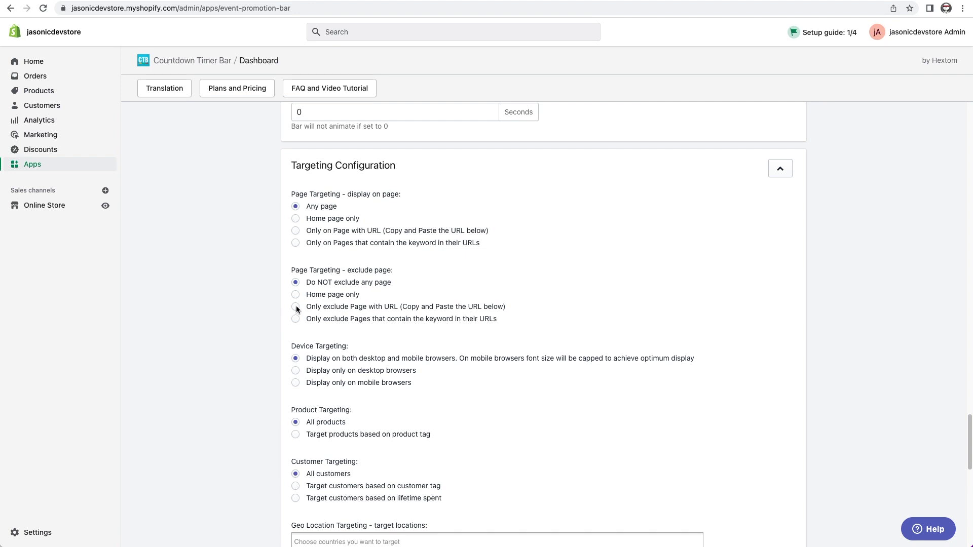
- Set page targeting to exclude pages containing the keyword 'collections' and save
left_click(296, 319)
double_click(335, 329)
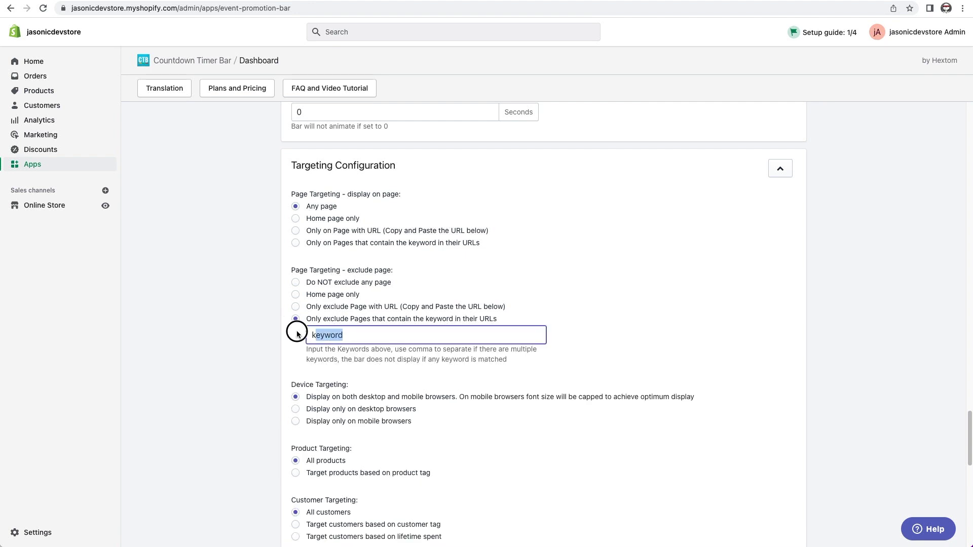
type("collections")
scroll(810, 279, "down", 15)
left_click(785, 430)
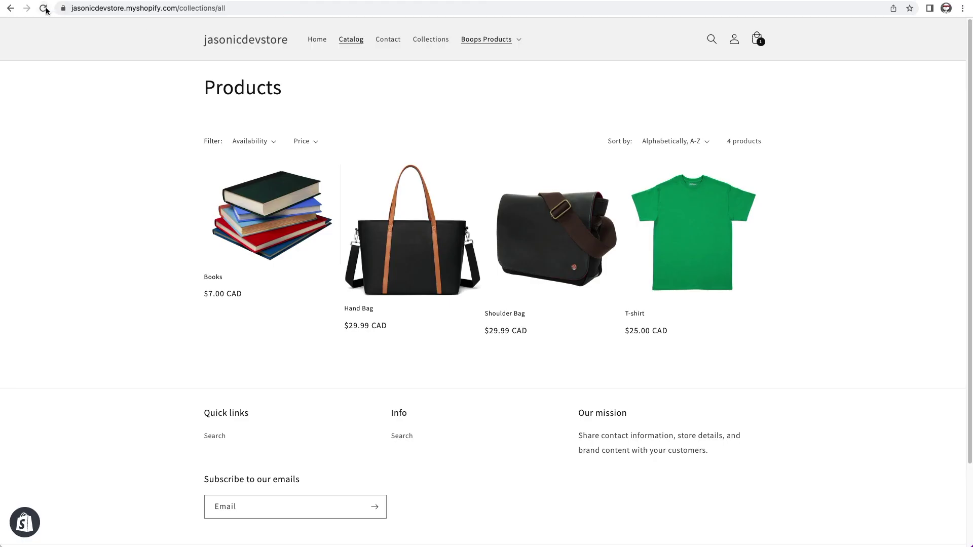
- Reload the /collections/all catalog page and verify the countdown bar no longer shows there
left_click(43, 9)
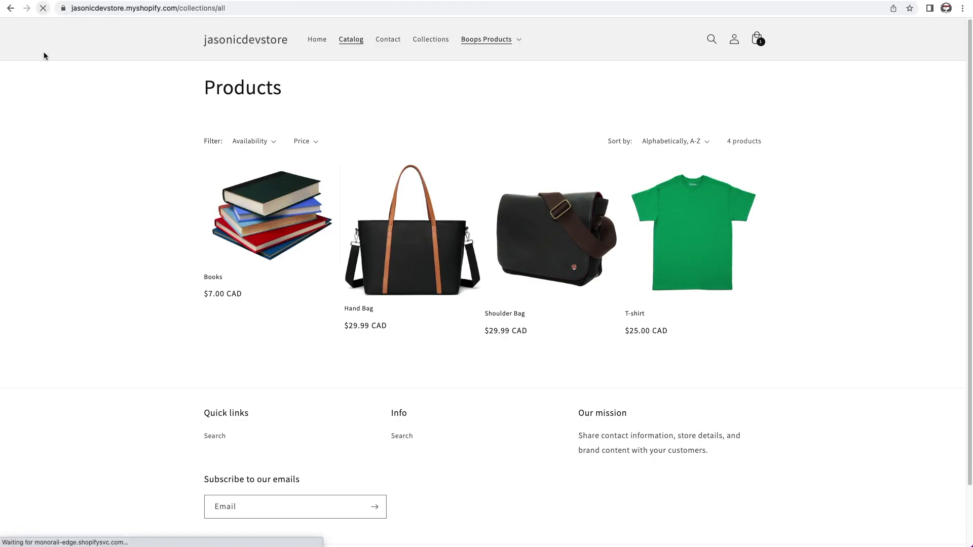
scroll(74, 131, "down", 2)
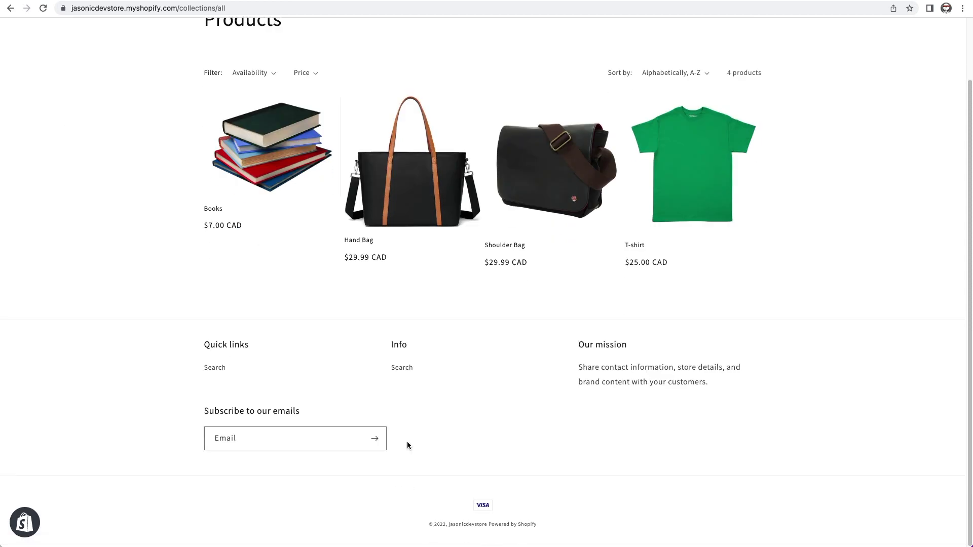
scroll(408, 446, "up", 2)
left_click_drag(204, 7, 242, 7)
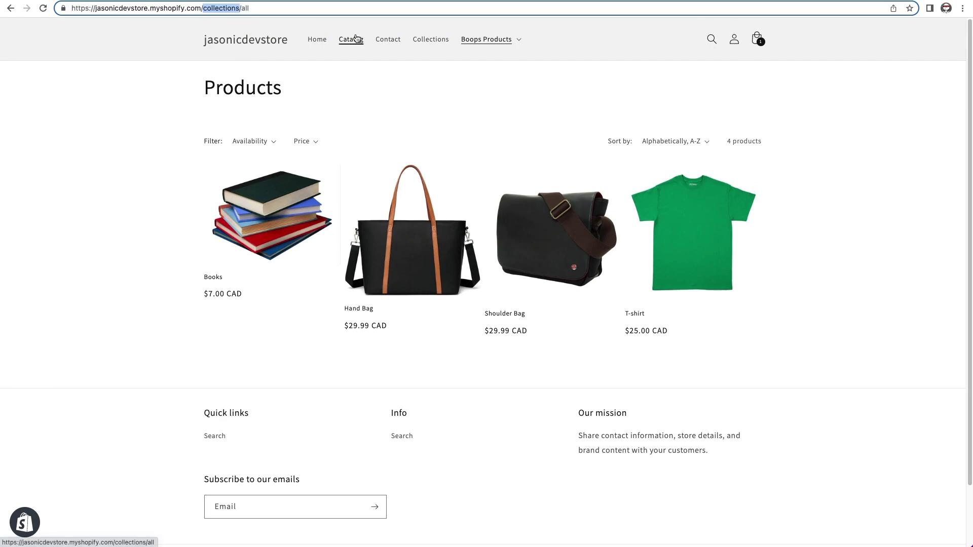